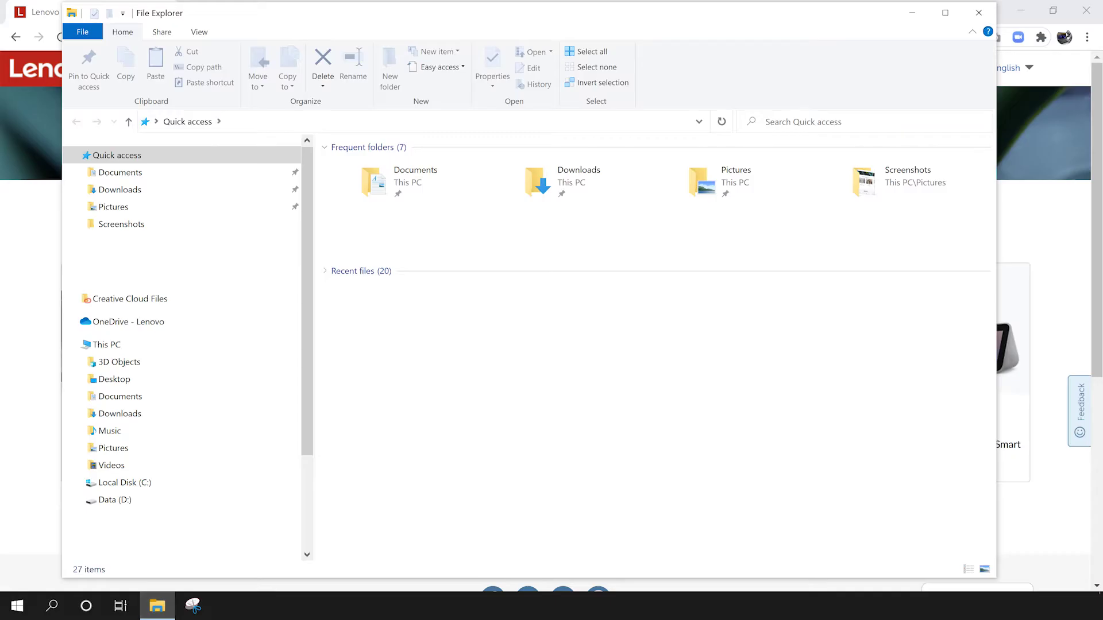
- Open Pictures > Screenshots in File Explorer to show Screenshot (11).png
left_click(113, 448)
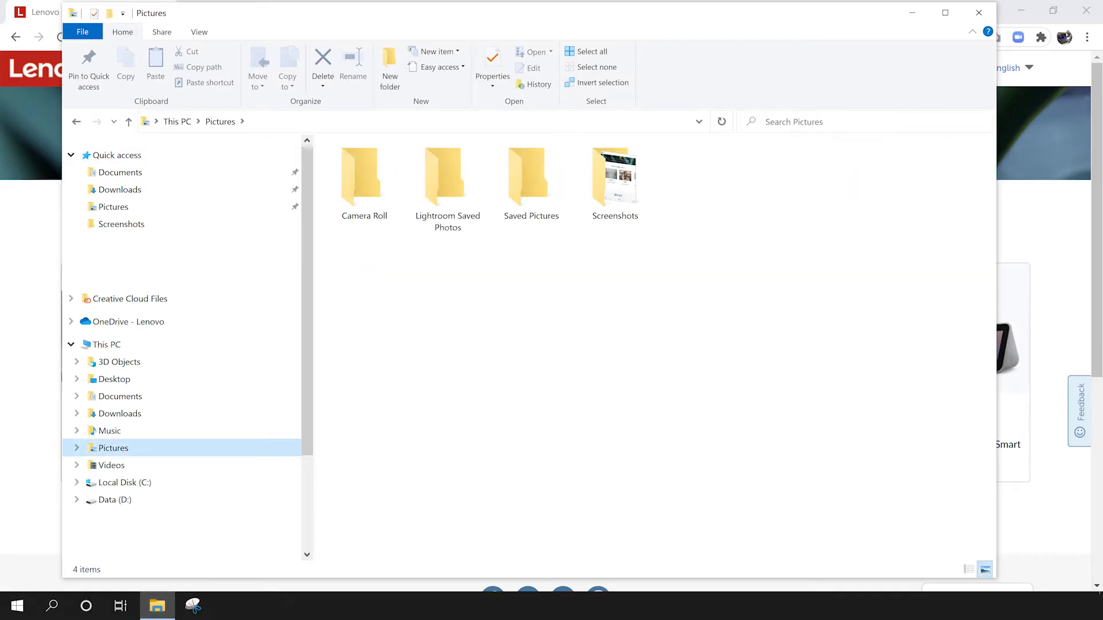
double_click(614, 178)
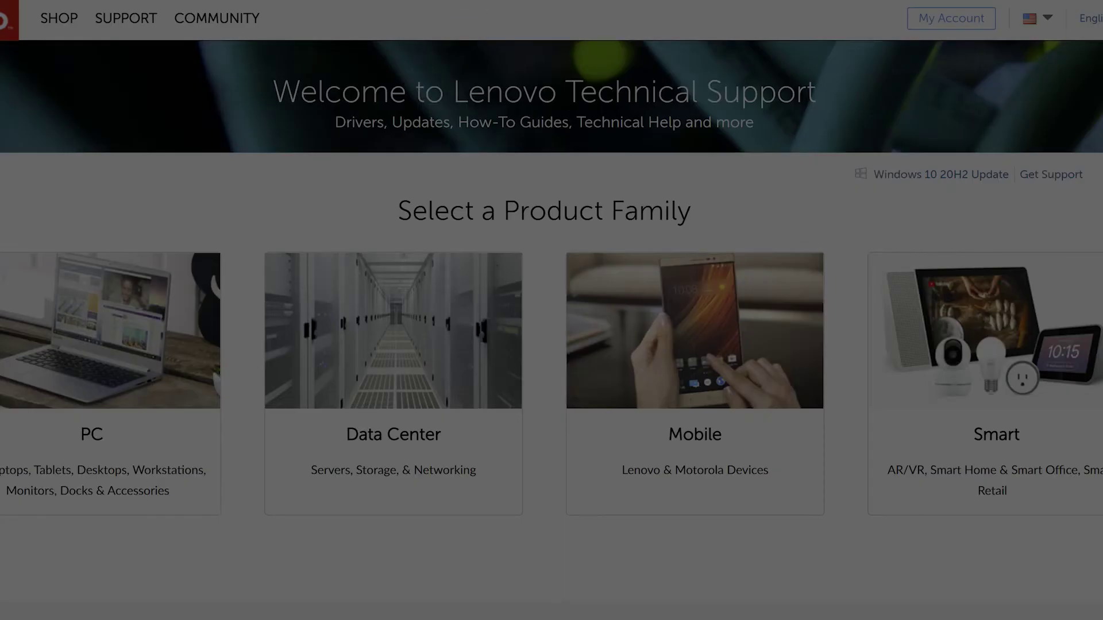
- Try rectangular and freeform snips, then take a full-screen snip of the Lenovo page
left_click_drag(1, 1, 960, 508)
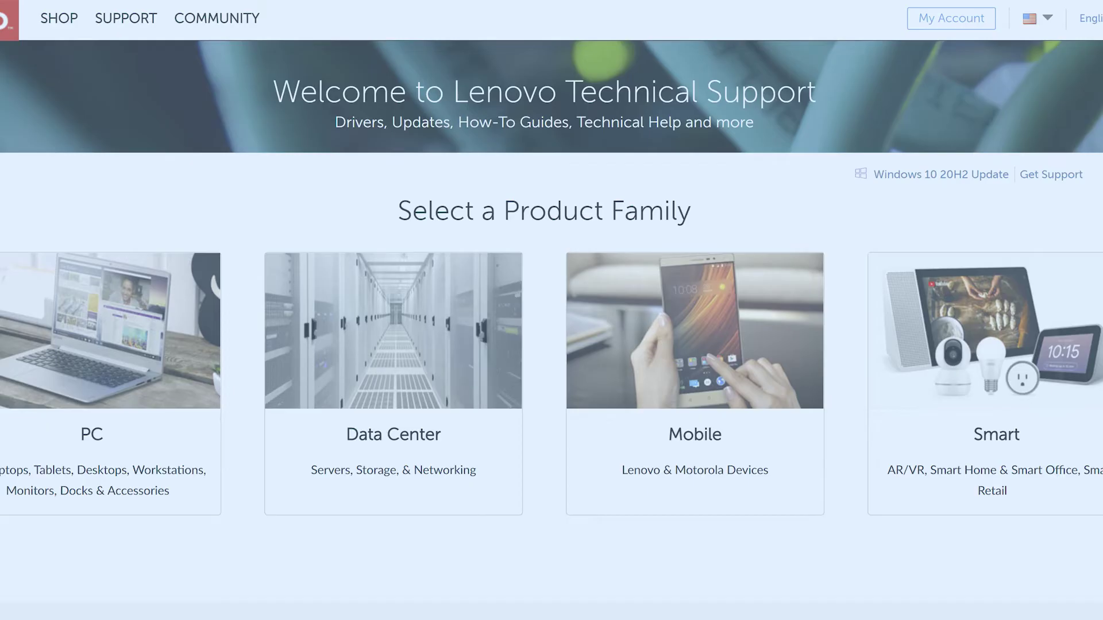
key("super+shift+s")
left_click_drag(247, 210, 243, 213)
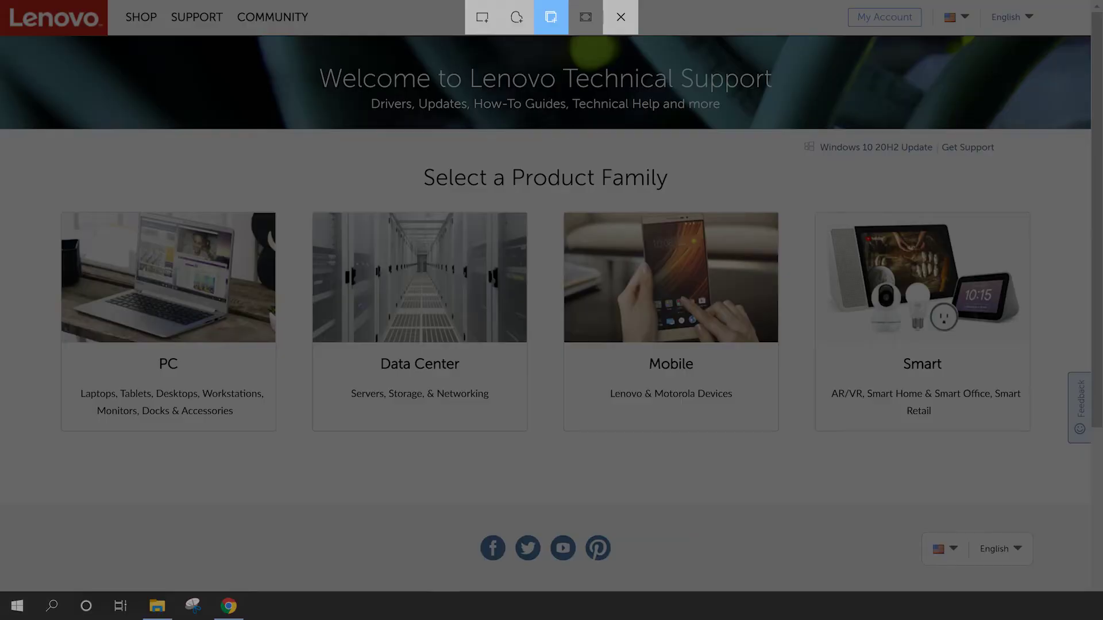
left_click(585, 16)
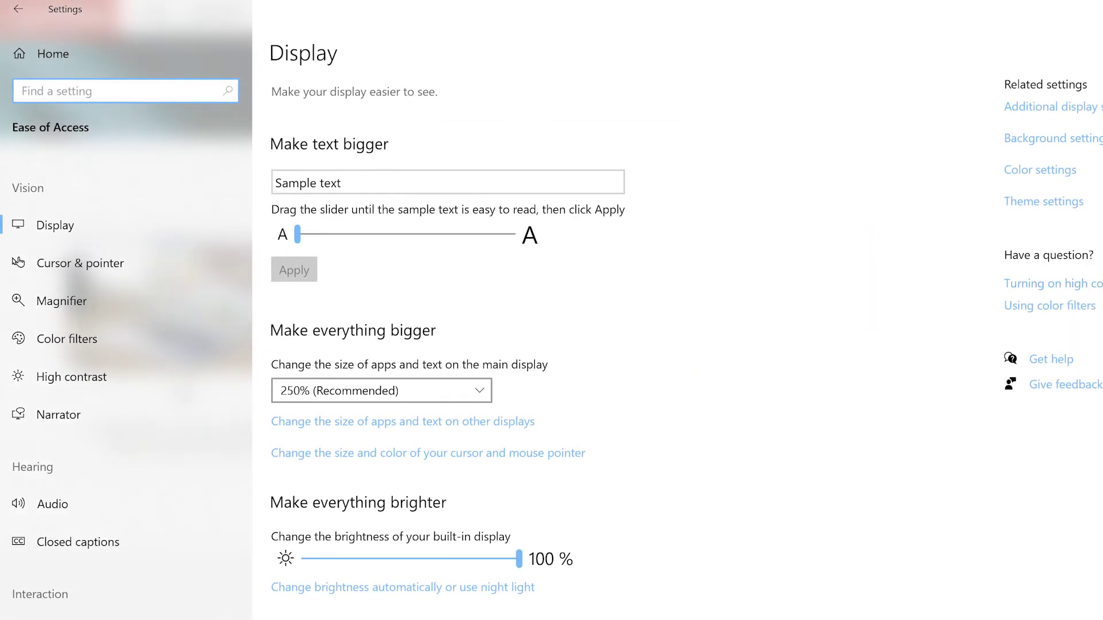
- In Ease of Access Keyboard settings, switch the PrtScn screen-snipping shortcut On
scroll(126, 345, "down", 2)
scroll(127, 477, "down", 2)
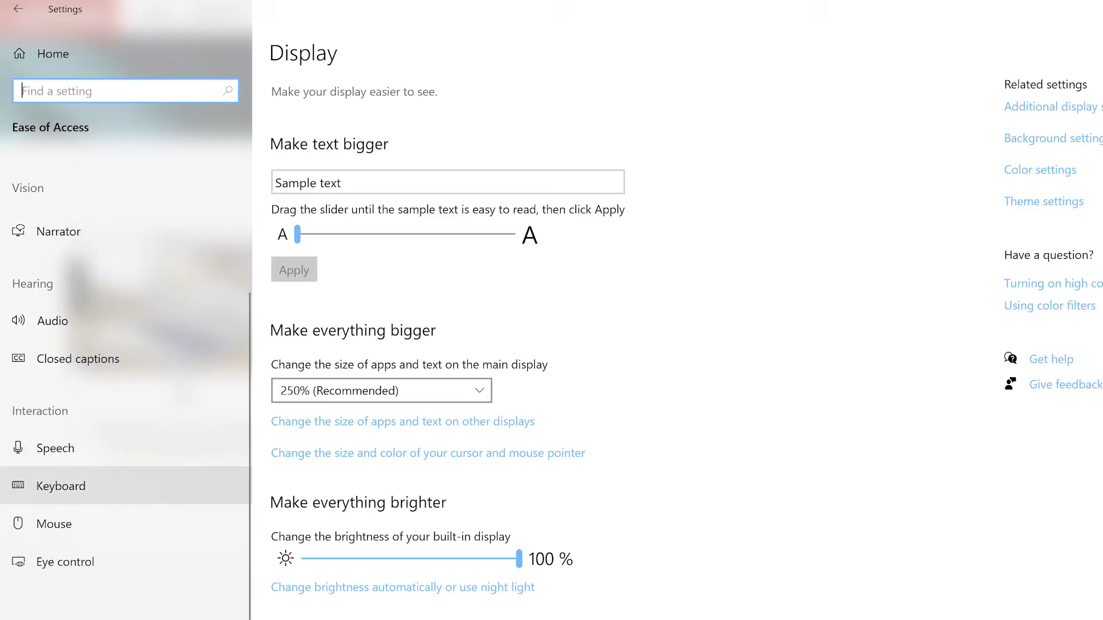
left_click(61, 485)
scroll(448, 344, "down", 1)
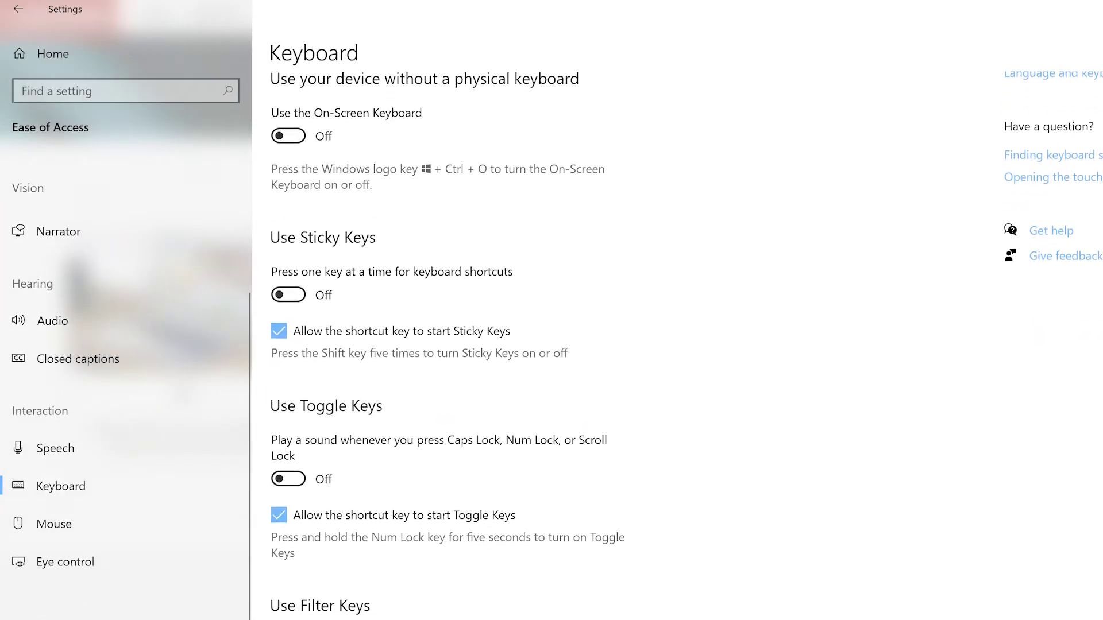
scroll(448, 344, "down", 4)
scroll(448, 345, "down", 4)
scroll(448, 345, "down", 1)
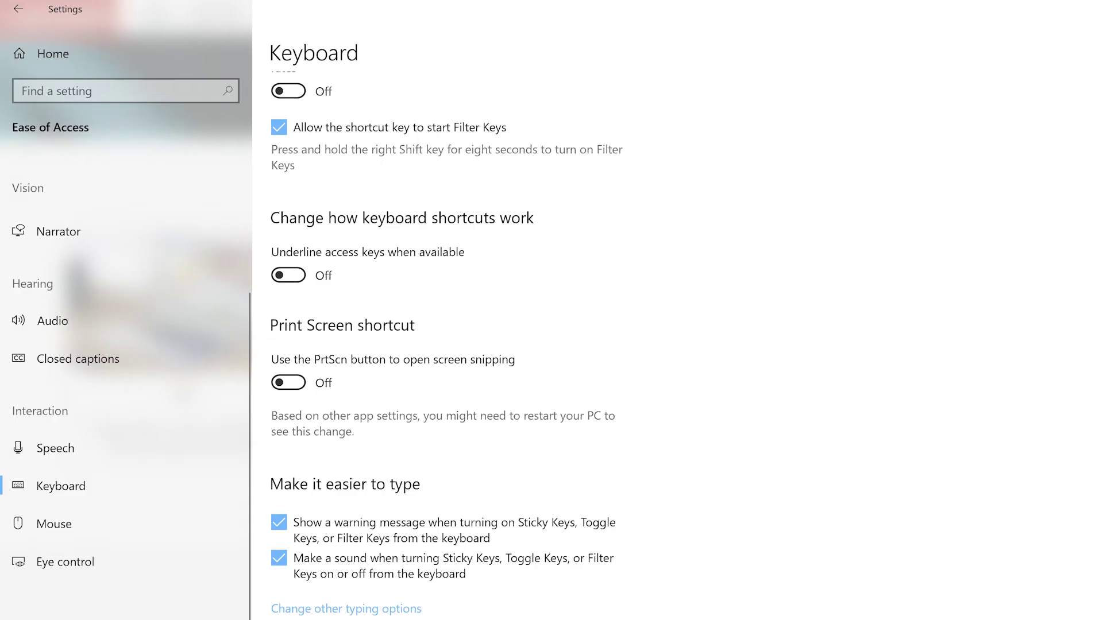
left_click(288, 382)
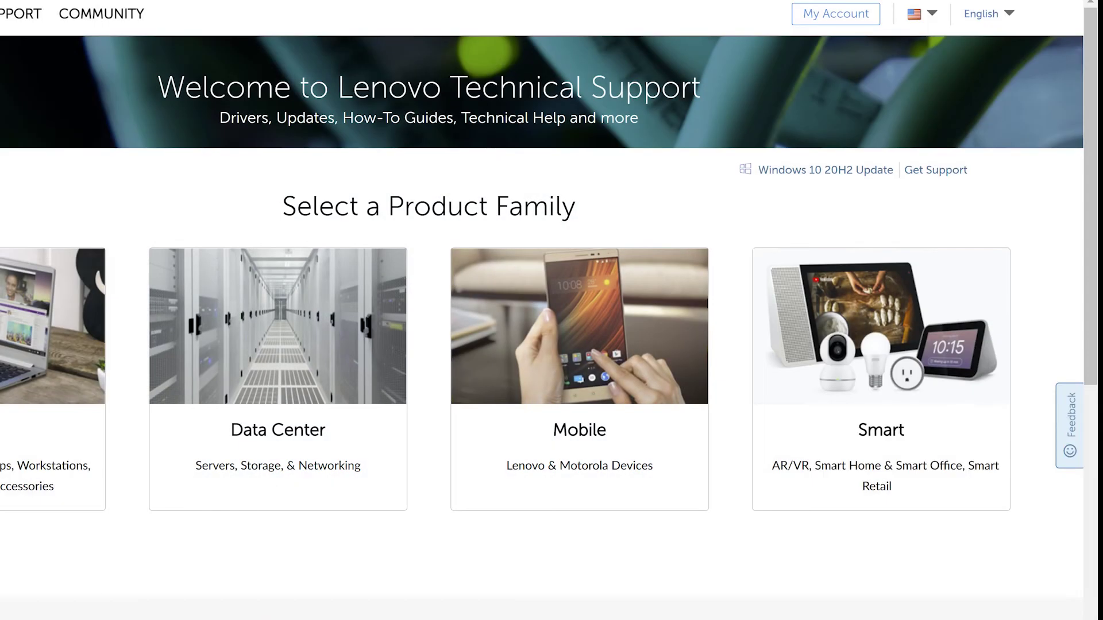
- Open the captured snip in the editor and try the ballpoint pen, pencil and highlighter
left_click(947, 491)
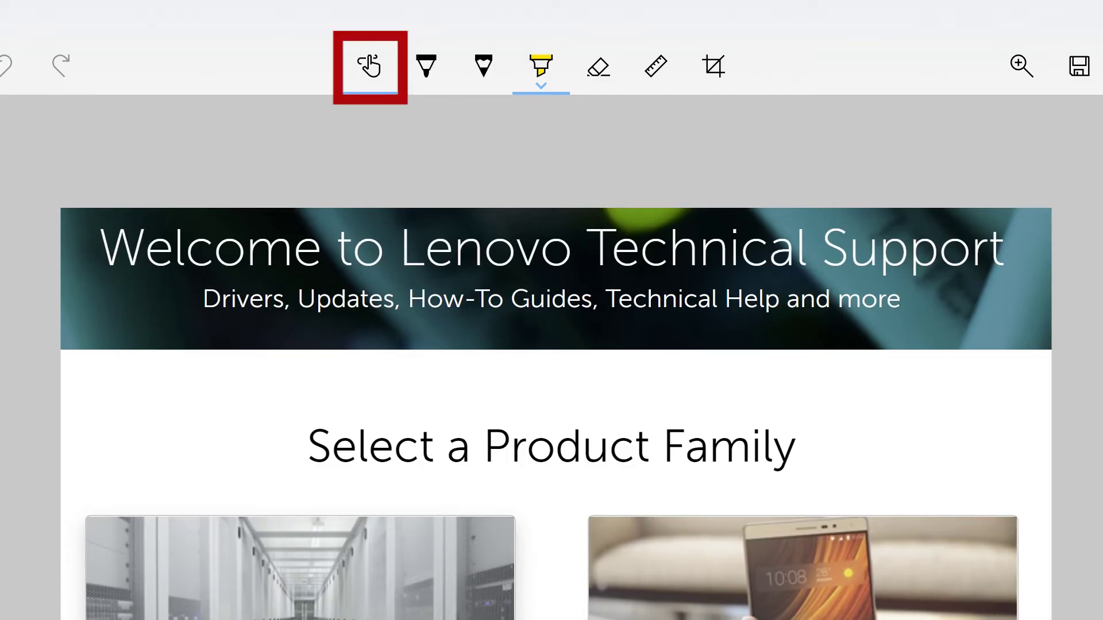
left_click(426, 66)
left_click(483, 66)
left_click(541, 66)
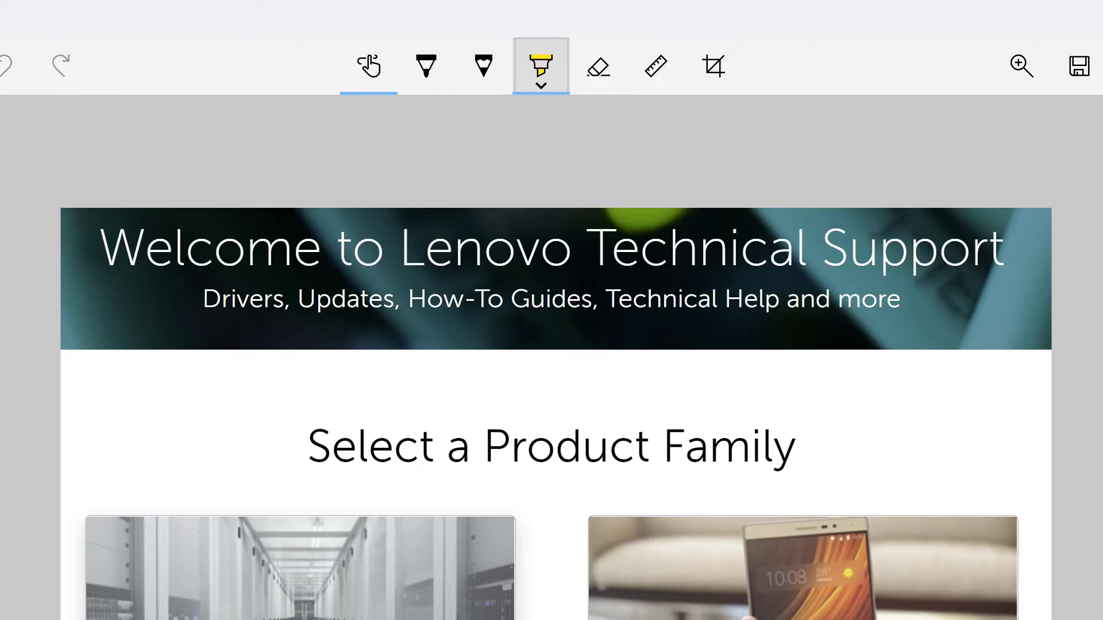
left_click(425, 66)
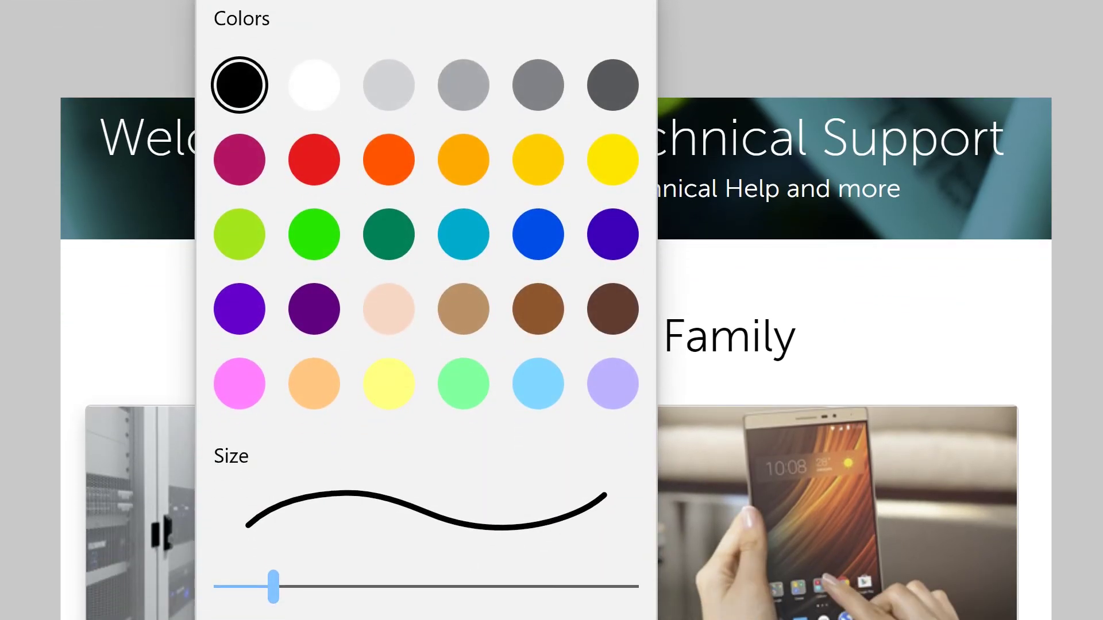
- Set the ballpoint pen to size 13, erase the red circle, and show the ruler
mouse_move(273, 587)
left_mouse_down()
mouse_move(427, 587)
mouse_move(291, 587)
left_mouse_up()
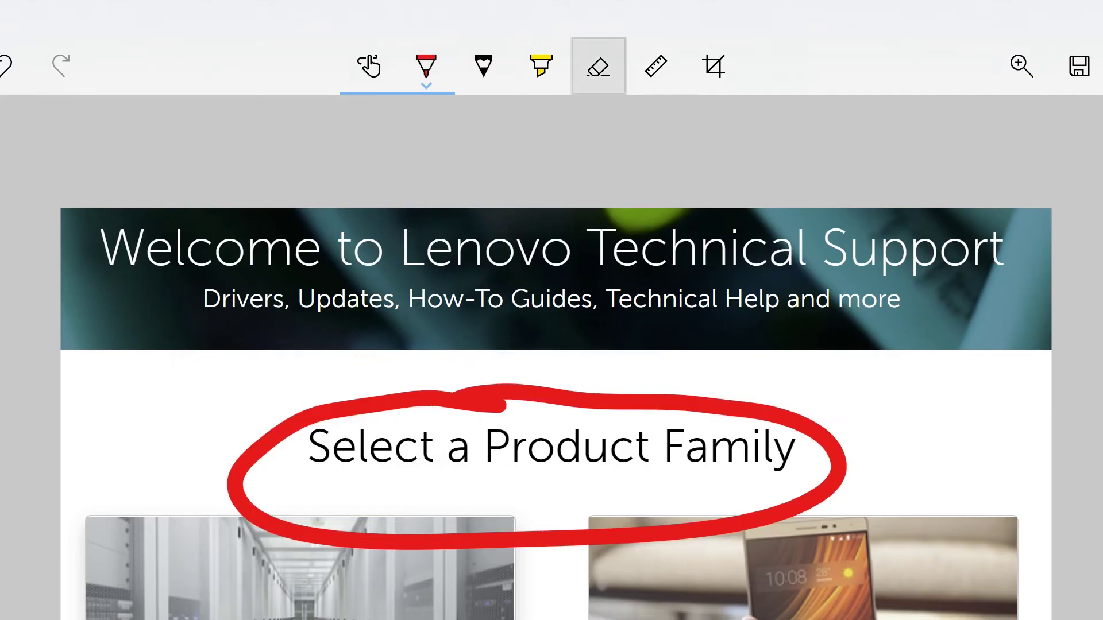
left_click(598, 66)
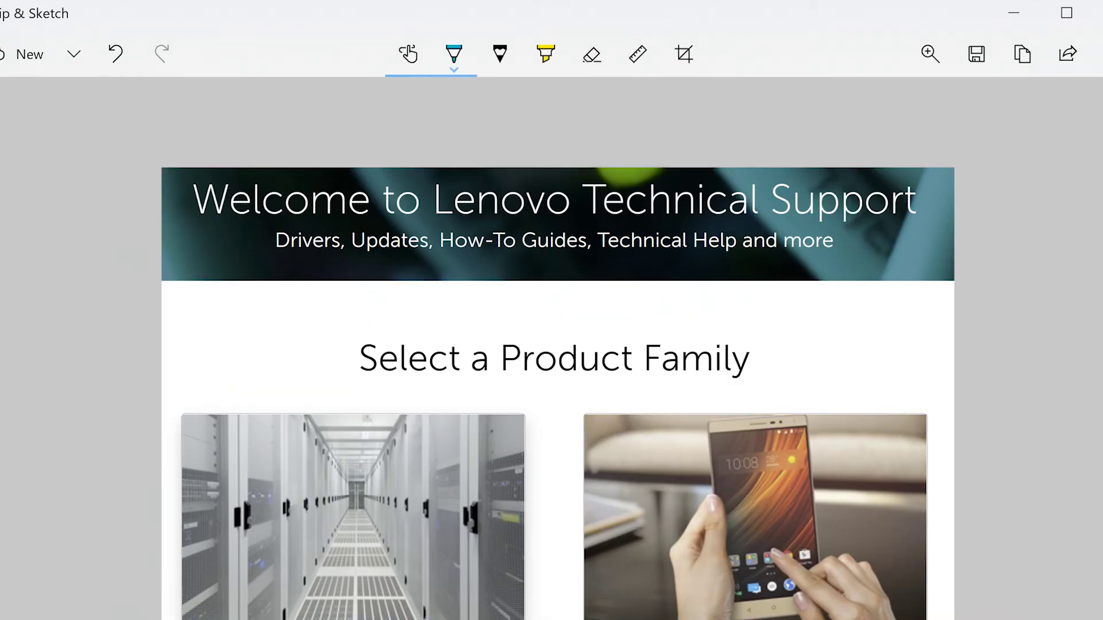
left_click(637, 54)
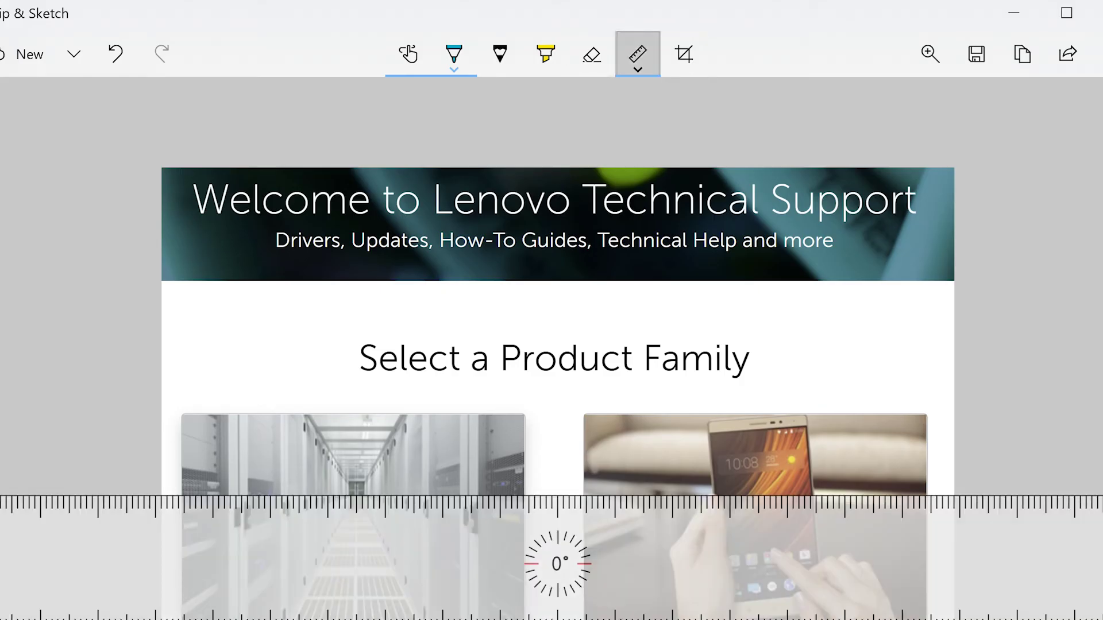
left_click(683, 54)
- Crop down to the Mobile card but cancel with Esc, then zoom into the snip
left_click_drag(557, 168, 557, 377)
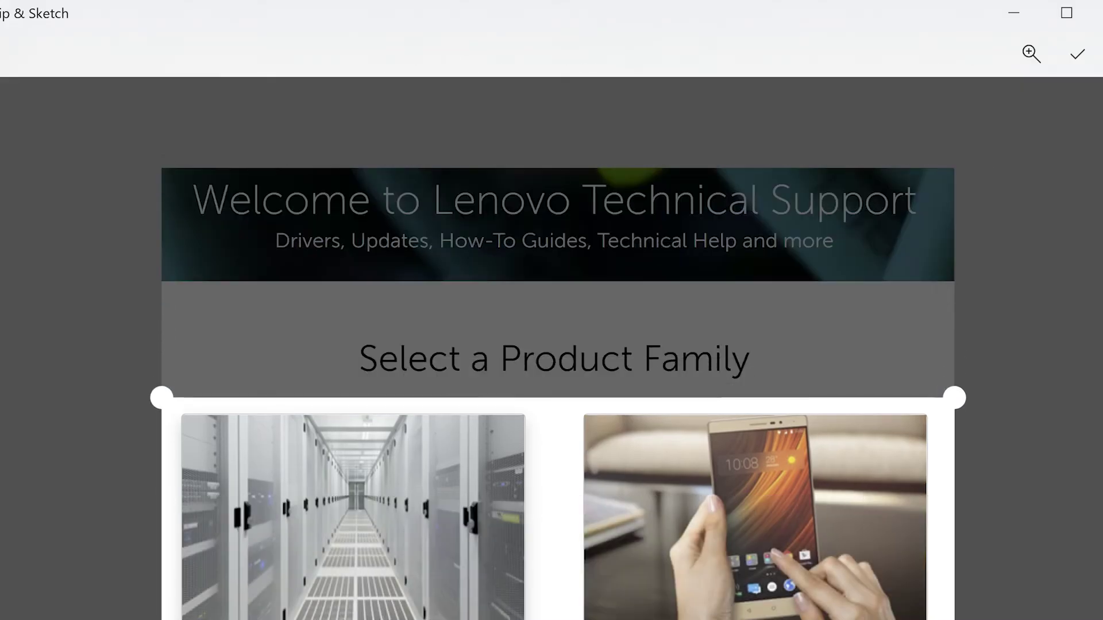
left_click_drag(161, 377, 555, 378)
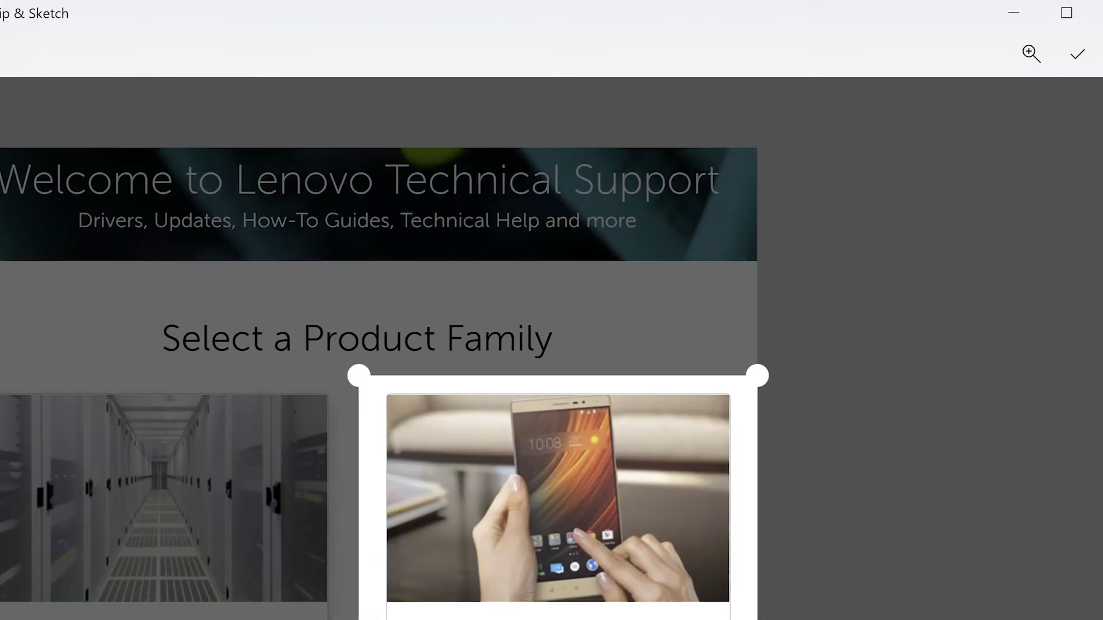
key("Escape")
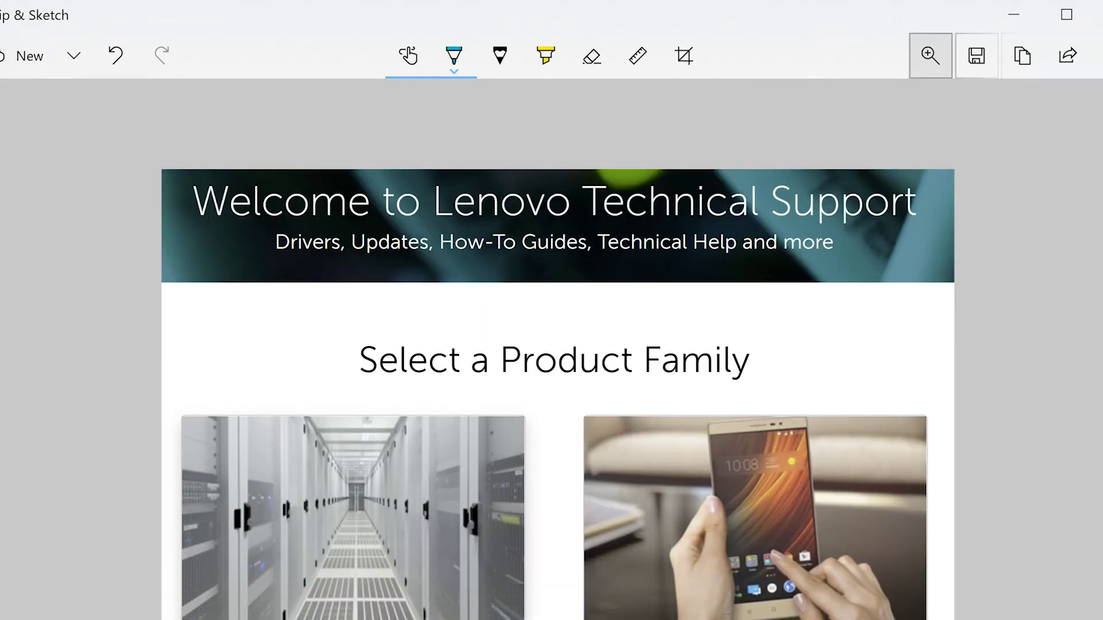
left_click(930, 56)
mouse_move(791, 116)
left_mouse_down()
mouse_move(926, 116)
mouse_move(791, 116)
left_mouse_up()
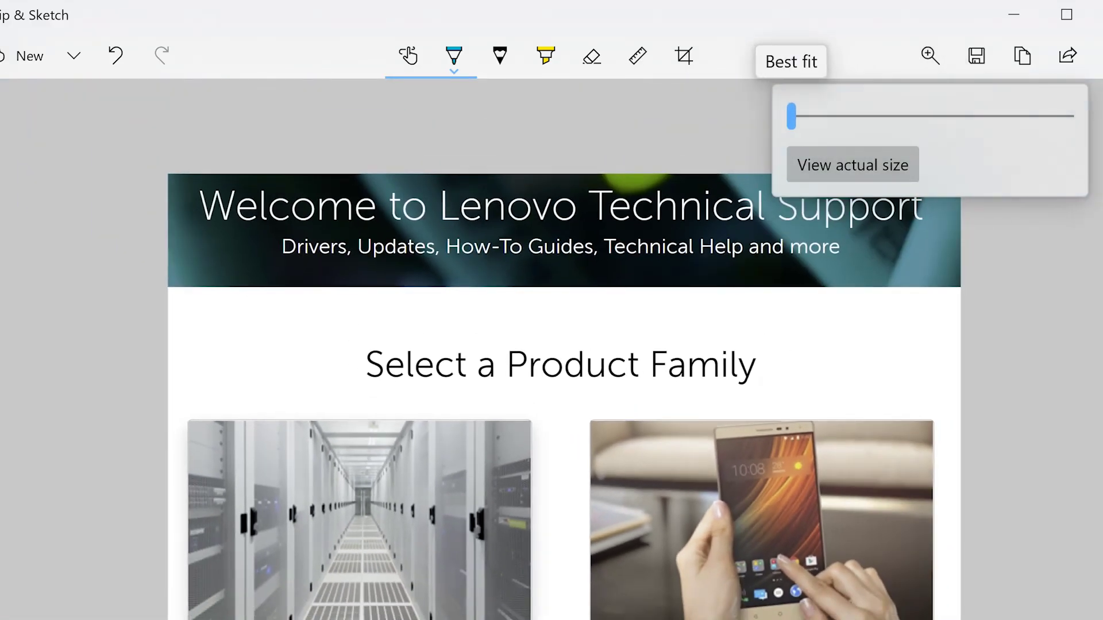